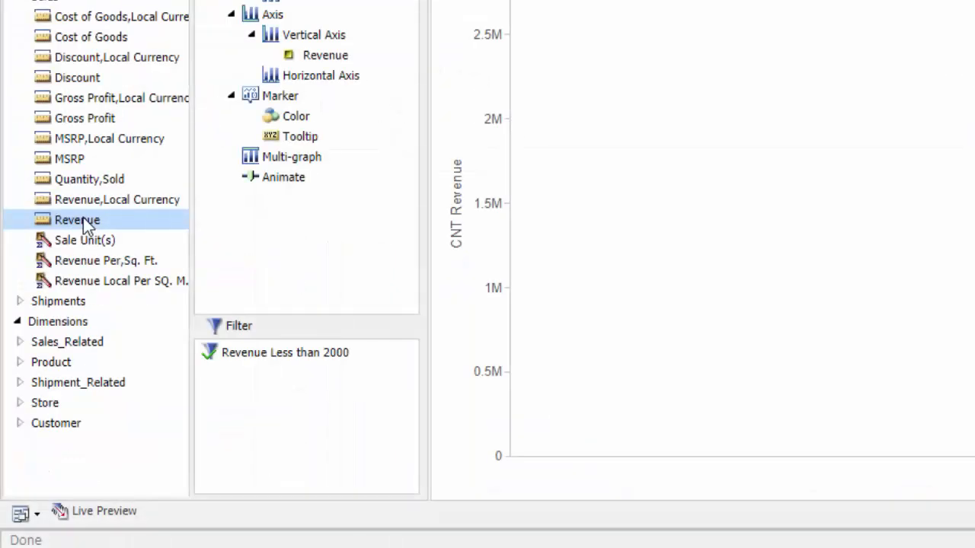
Enter 500 as the bin width of REVENUE_US_BIN_1 for the histogram filtered to revenue less than 5000
{"action": "right_click", "coordinate": [84, 219]}
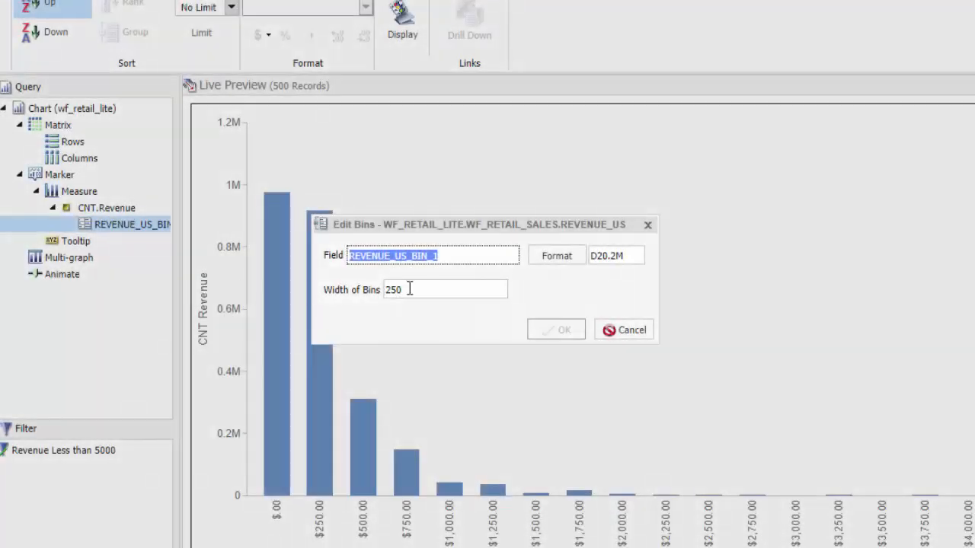
{"action": "double_click", "coordinate": [409, 289]}
{"action": "type", "text": "5"}
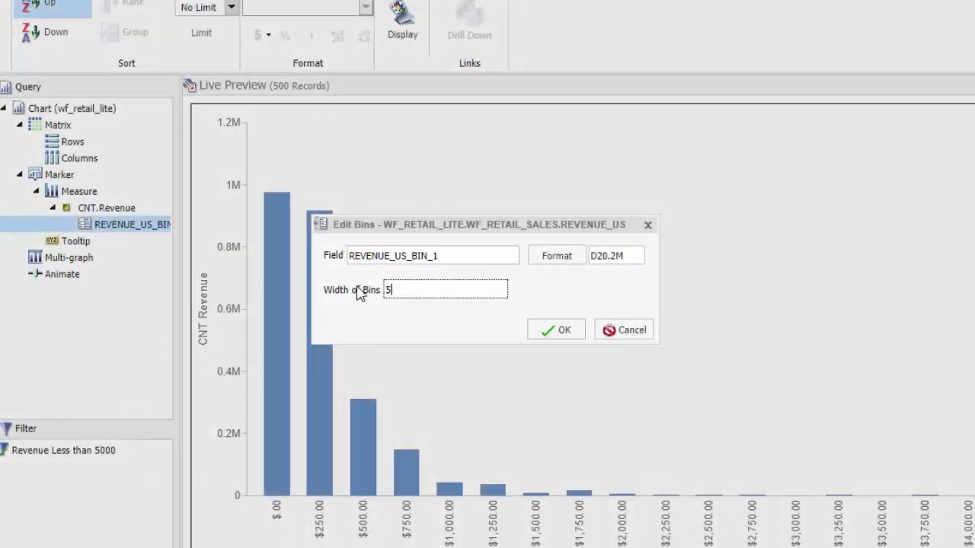
{"action": "type", "text": "00"}
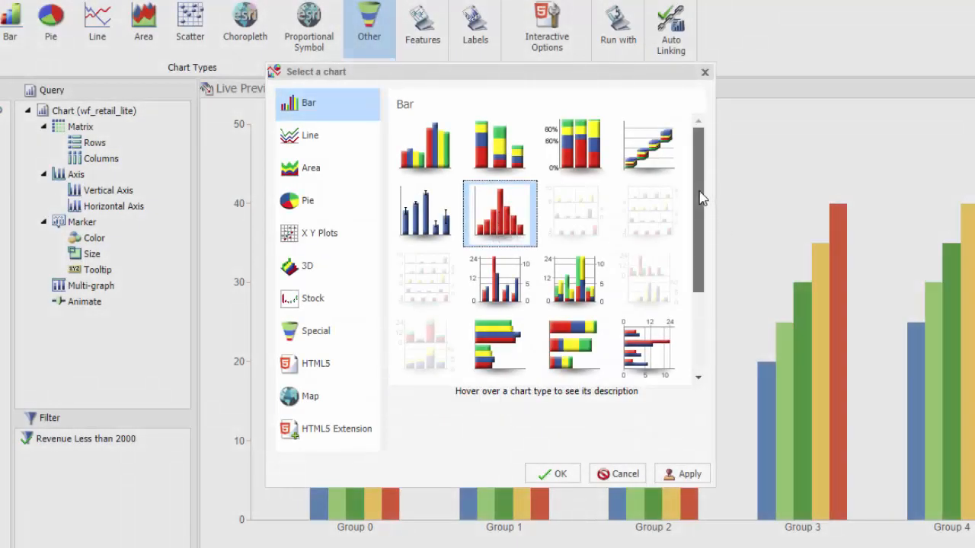
Set the bin width of REVENUE_US_BIN_1 to 500 in the Chart3 histogram filtered to revenue less than 2000
{"action": "scroll", "coordinate": [702, 198], "scroll_direction": "down", "scroll_amount": 2}
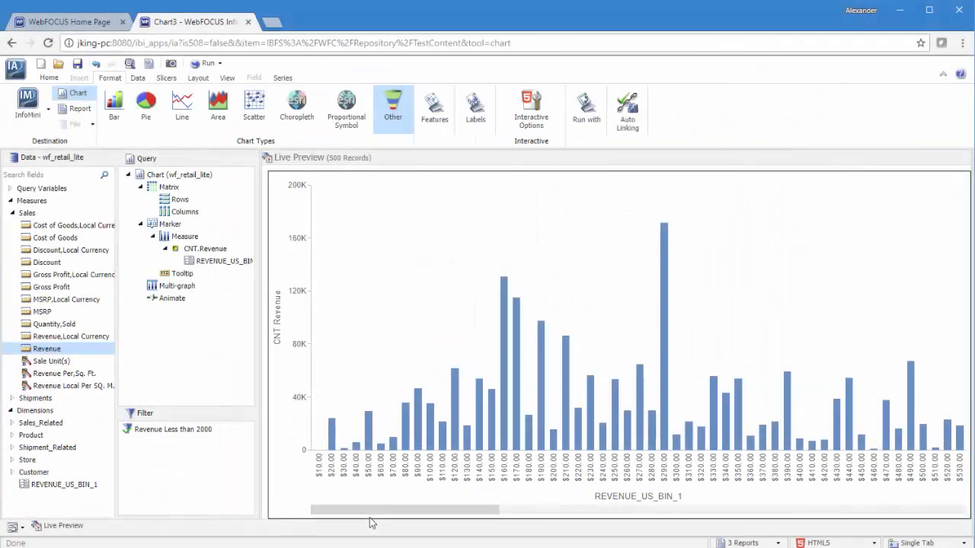
{"action": "right_click", "coordinate": [219, 261]}
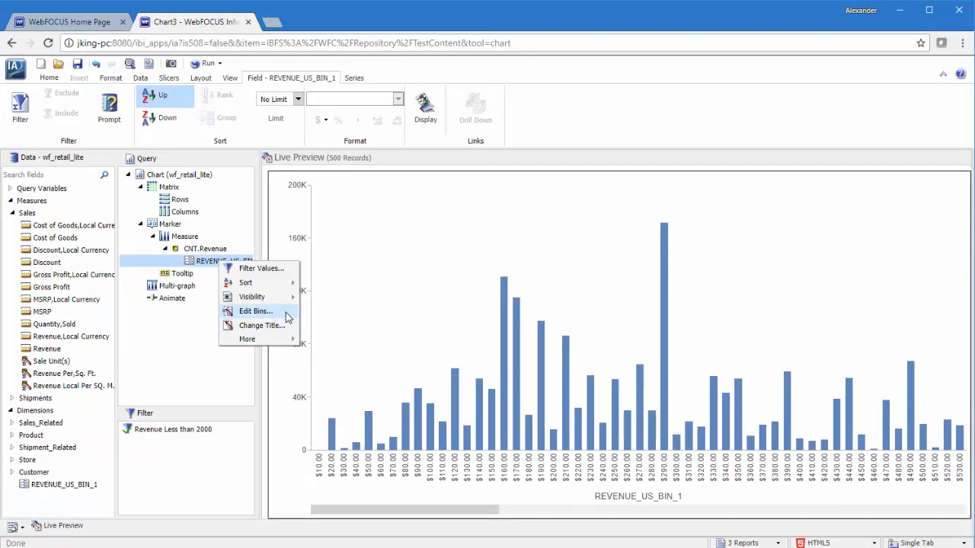
{"action": "left_click", "coordinate": [286, 317]}
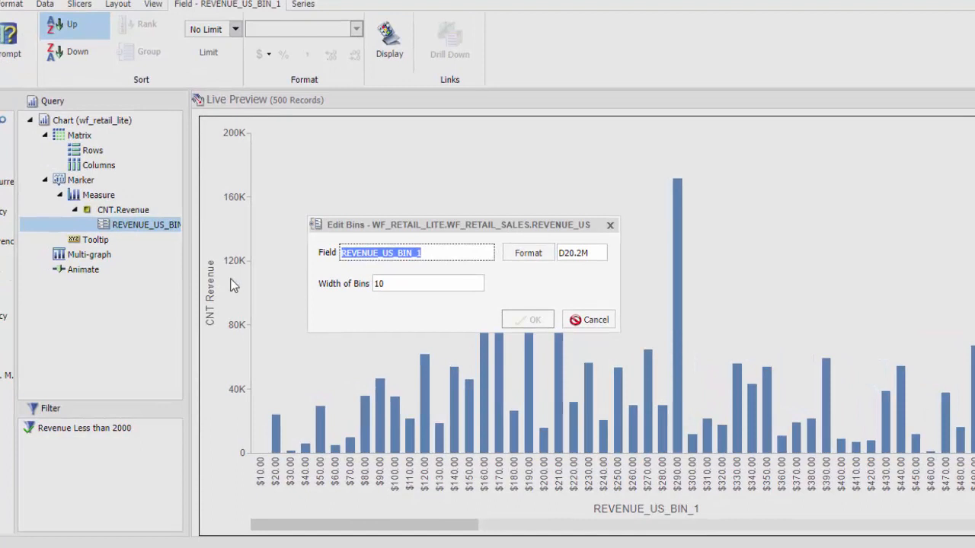
{"action": "left_click_drag", "start_coordinate": [395, 283], "coordinate": [360, 293]}
{"action": "type", "text": "500"}
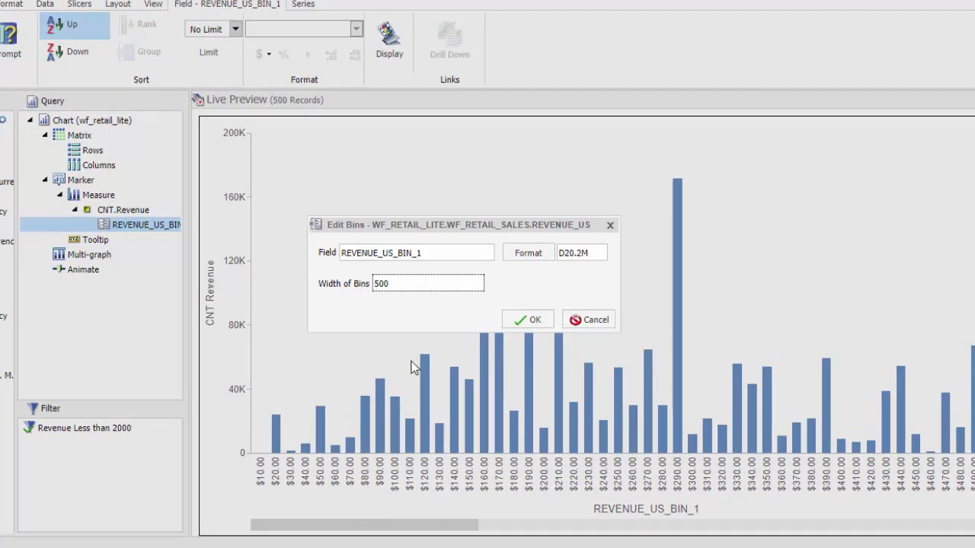
{"action": "left_click", "coordinate": [527, 321]}
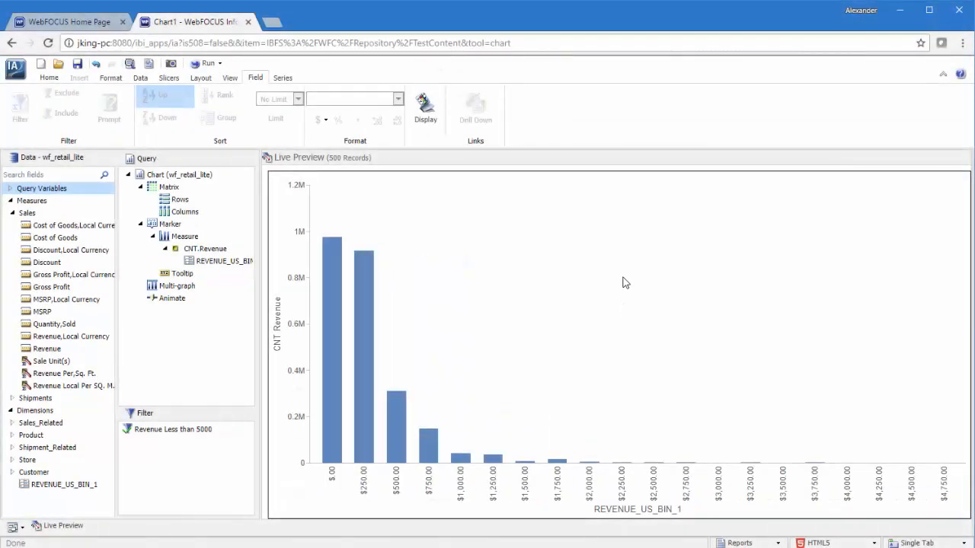
Change the REVENUE_US_BIN_1 bins in the Chart1 histogram to a width of 500
{"action": "right_click", "coordinate": [218, 262]}
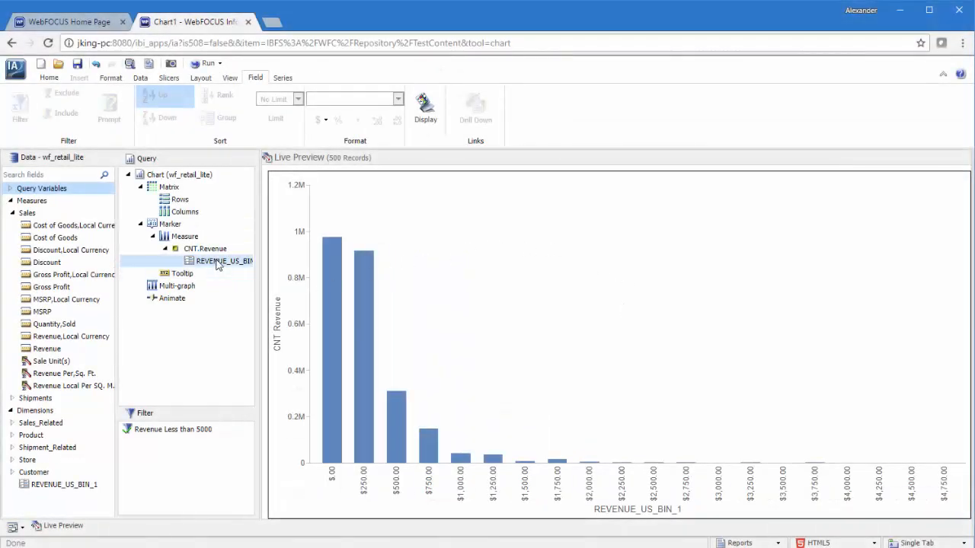
{"action": "left_click", "coordinate": [252, 310]}
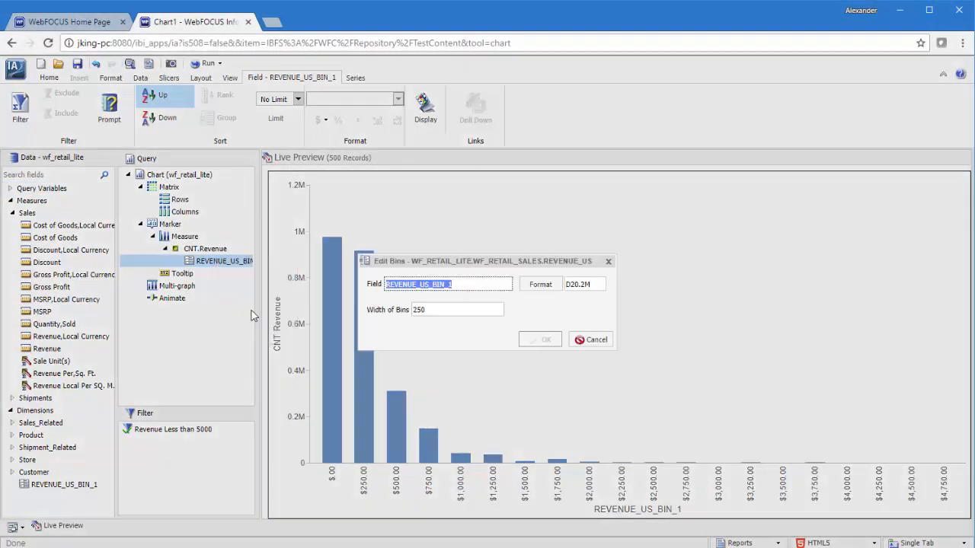
{"action": "left_click_drag", "start_coordinate": [431, 308], "coordinate": [394, 312]}
{"action": "type", "text": "500"}
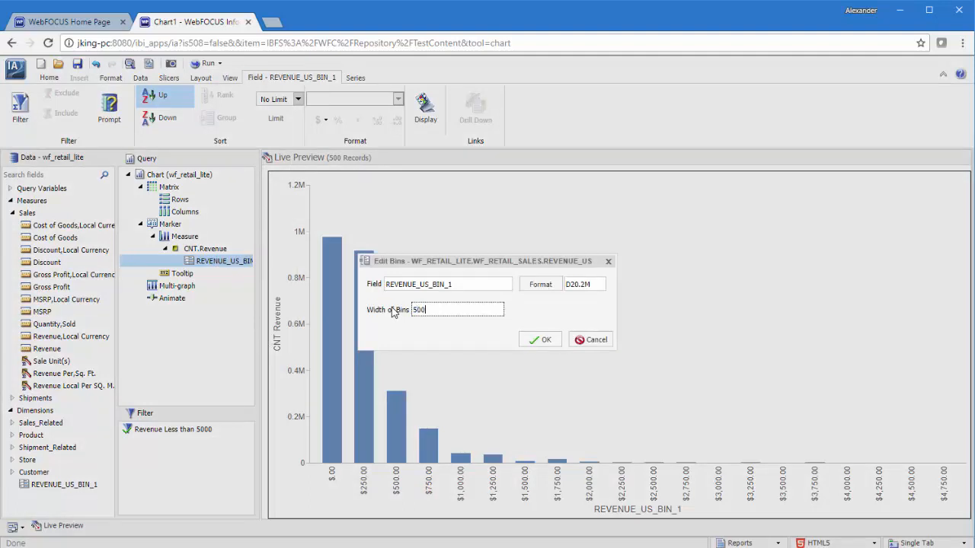
{"action": "left_click", "coordinate": [538, 340]}
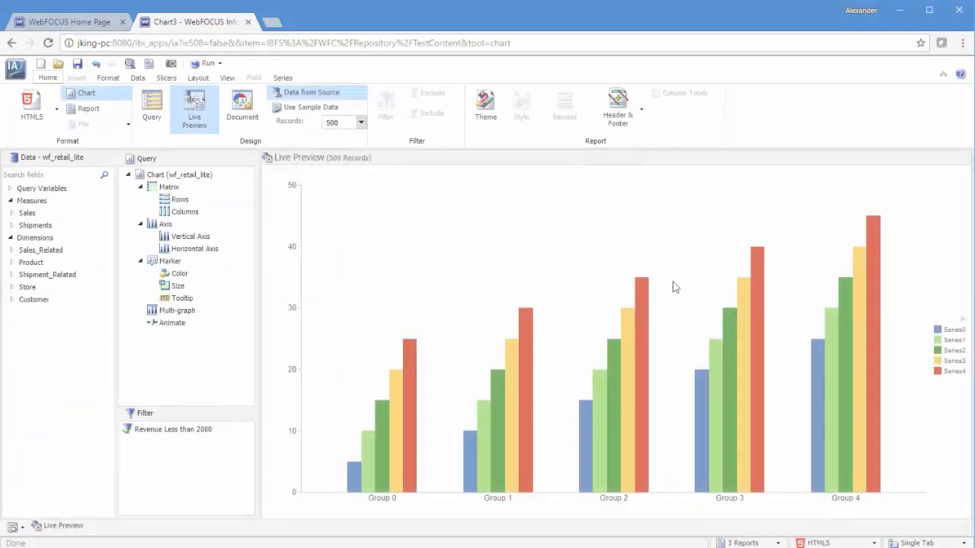
Change the empty clustered bar chart's type to the histogram from the Bar category
{"action": "left_click", "coordinate": [108, 78]}
{"action": "left_click", "coordinate": [402, 121]}
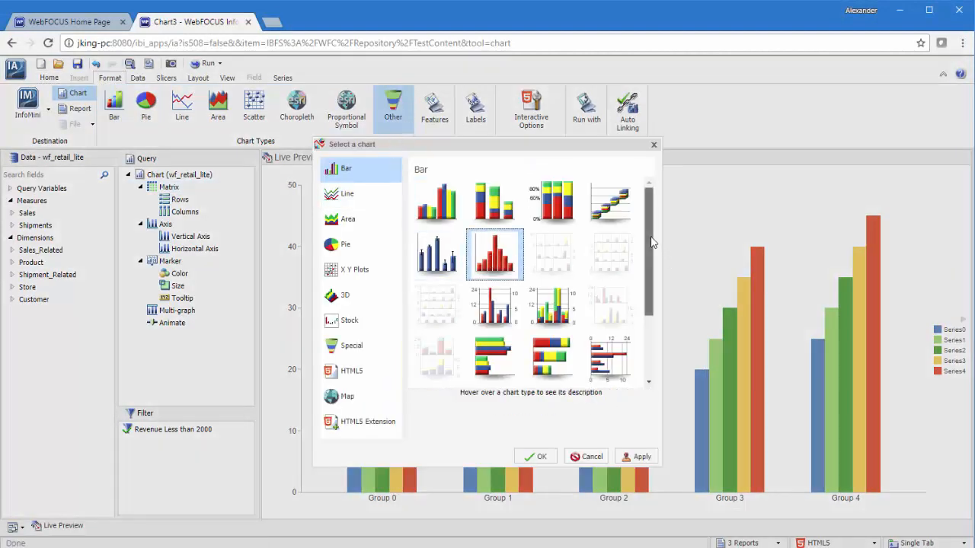
{"action": "scroll", "coordinate": [651, 239], "scroll_direction": "down", "scroll_amount": 3}
{"action": "scroll", "coordinate": [561, 342], "scroll_direction": "up", "scroll_amount": 5}
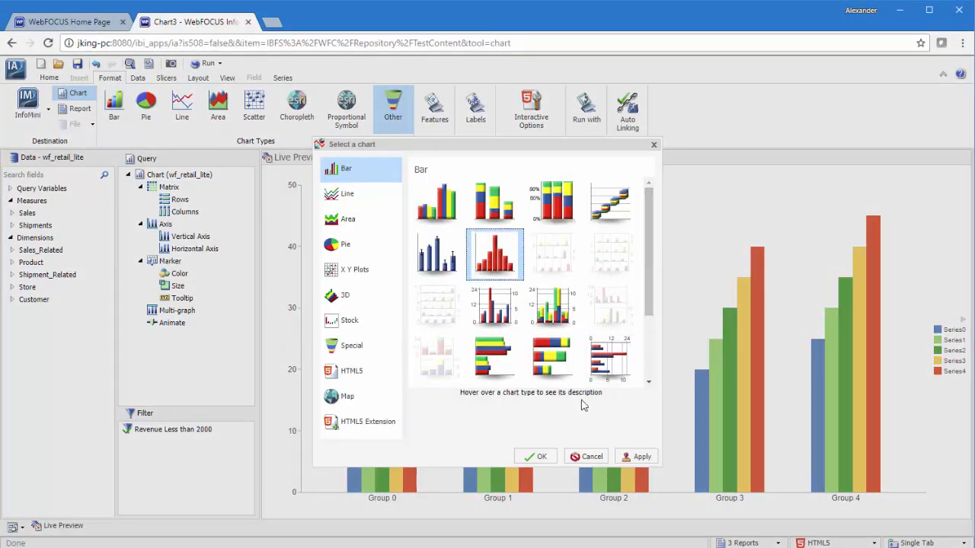
{"action": "left_click", "coordinate": [533, 456]}
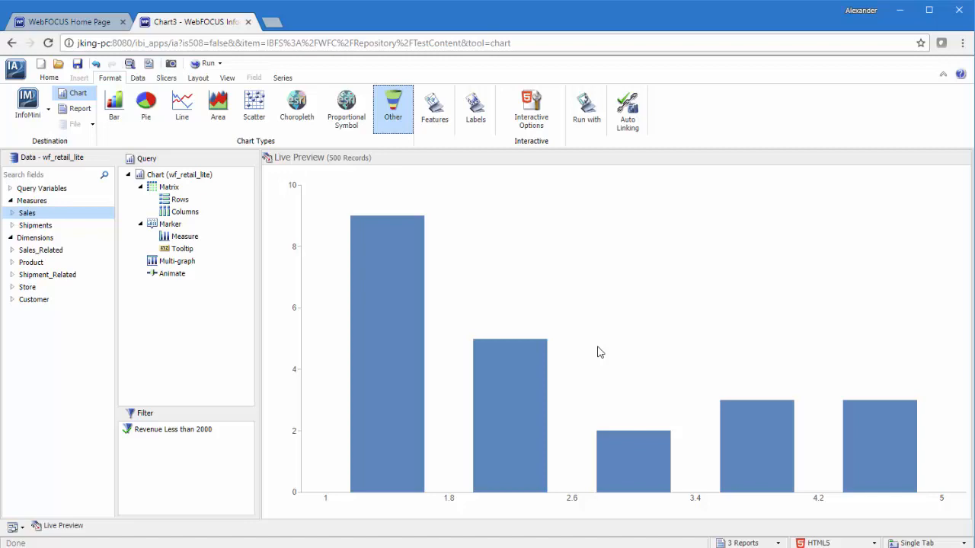
Add the Revenue measure from Sales to the histogram and review its default bins
{"action": "left_click", "coordinate": [12, 213]}
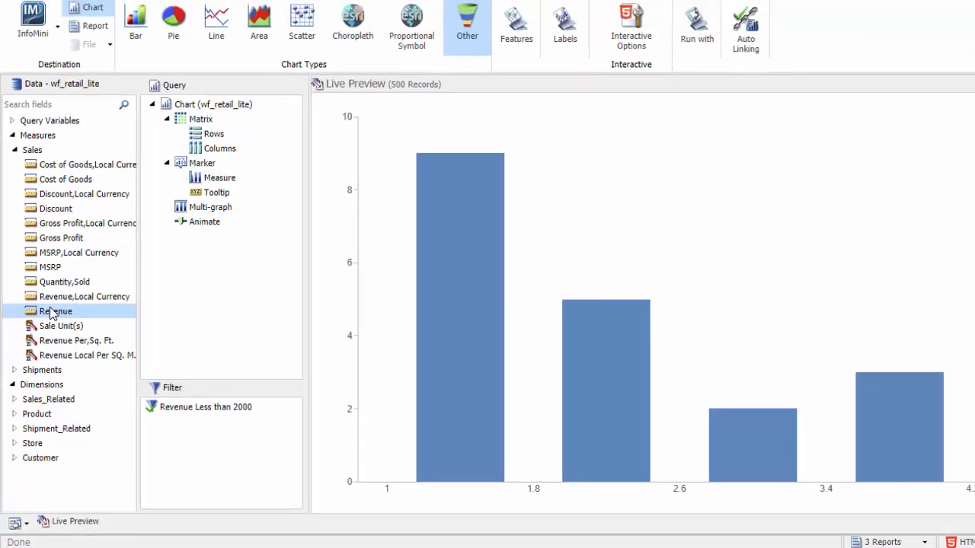
{"action": "double_click", "coordinate": [52, 312]}
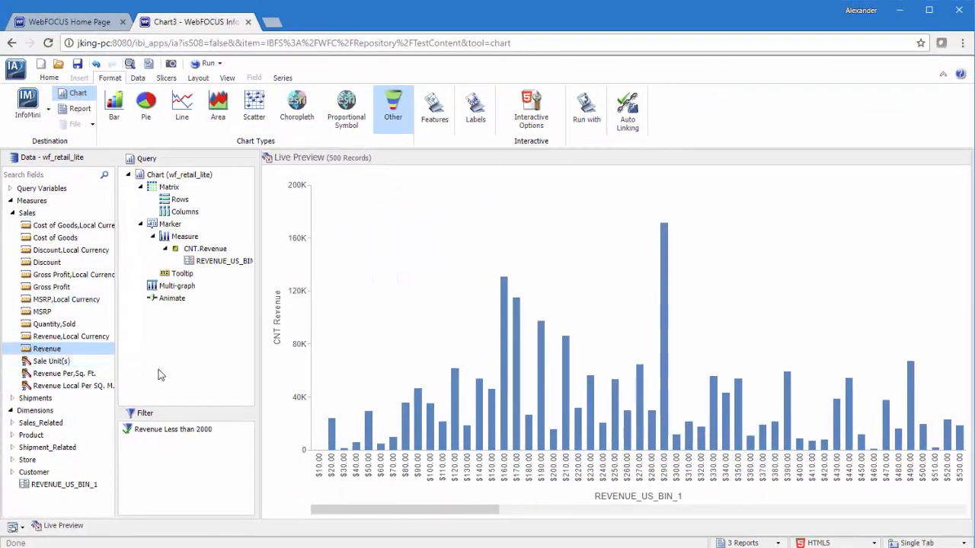
{"action": "left_click_drag", "start_coordinate": [443, 511], "coordinate": [371, 522]}
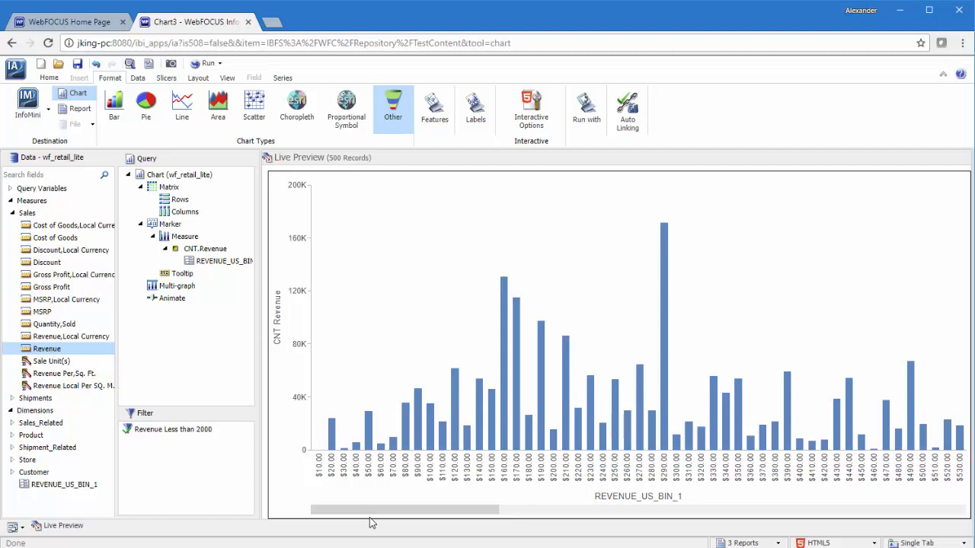
Set the histogram's REVENUE_US_BIN_1 bin width to 500
{"action": "right_click", "coordinate": [220, 263]}
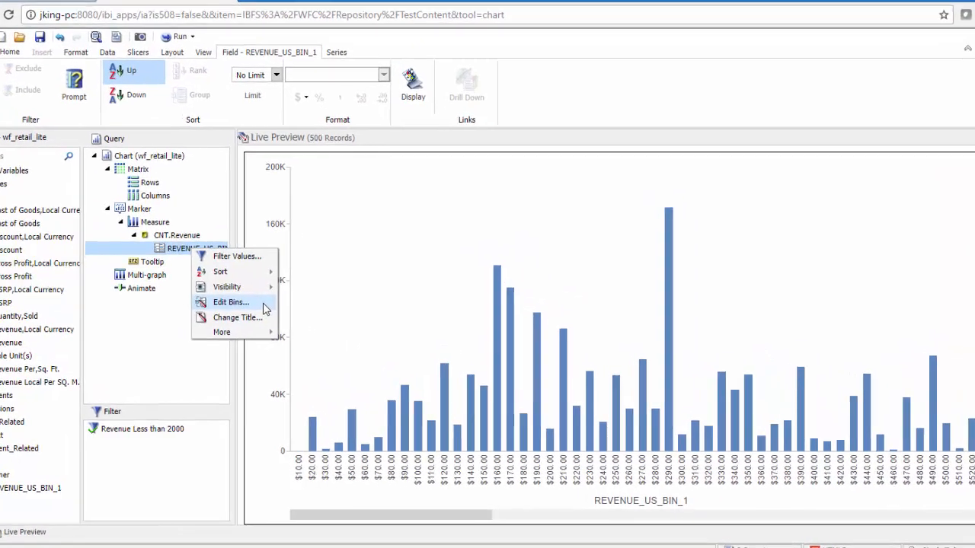
{"action": "left_click", "coordinate": [287, 313]}
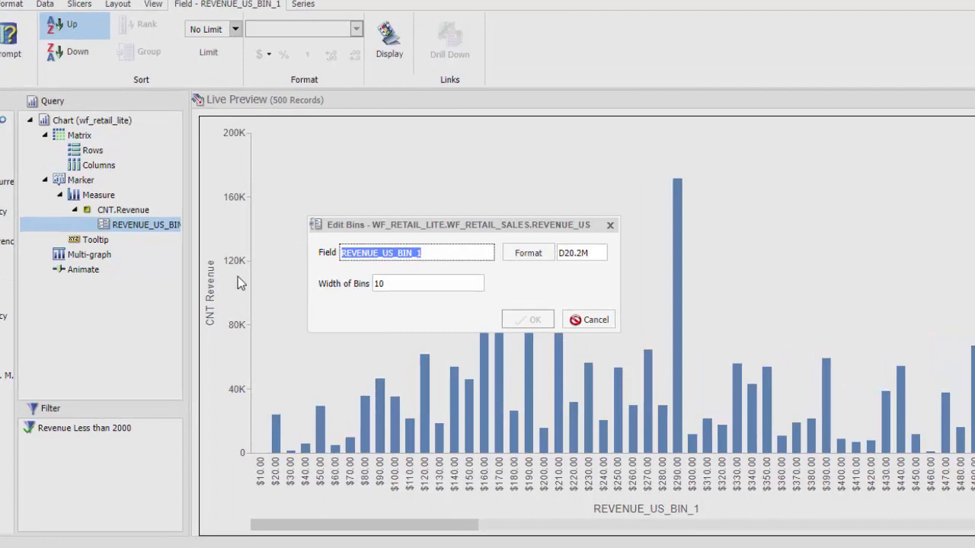
{"action": "key", "text": "Tab"}
{"action": "type", "text": "500"}
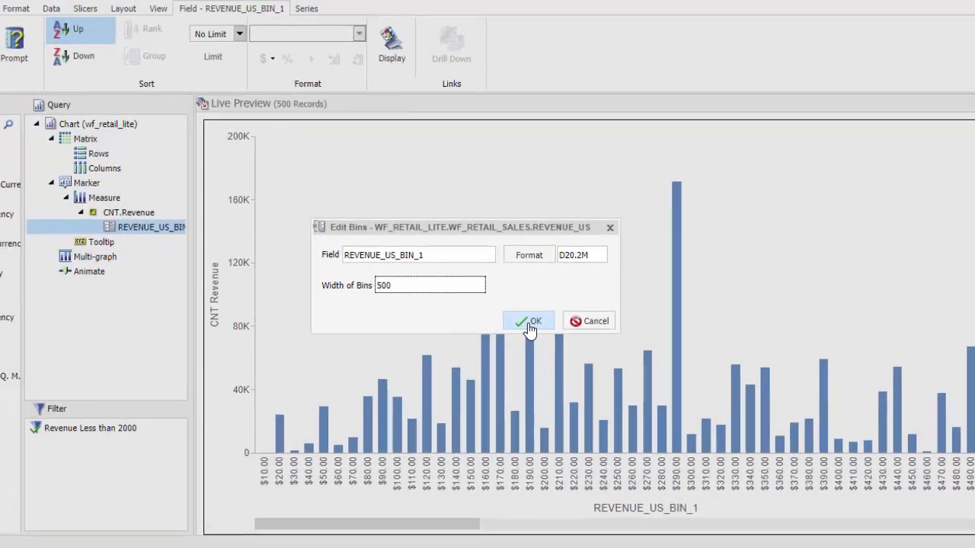
{"action": "left_click", "coordinate": [530, 321]}
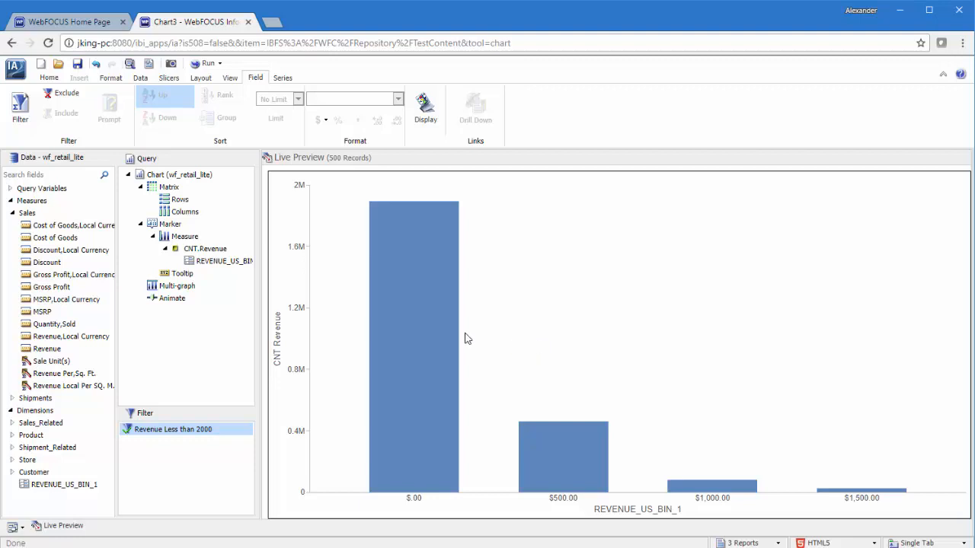
Reduce the histogram's REVENUE_US_BIN_1 bin width to 250
{"action": "right_click", "coordinate": [221, 261]}
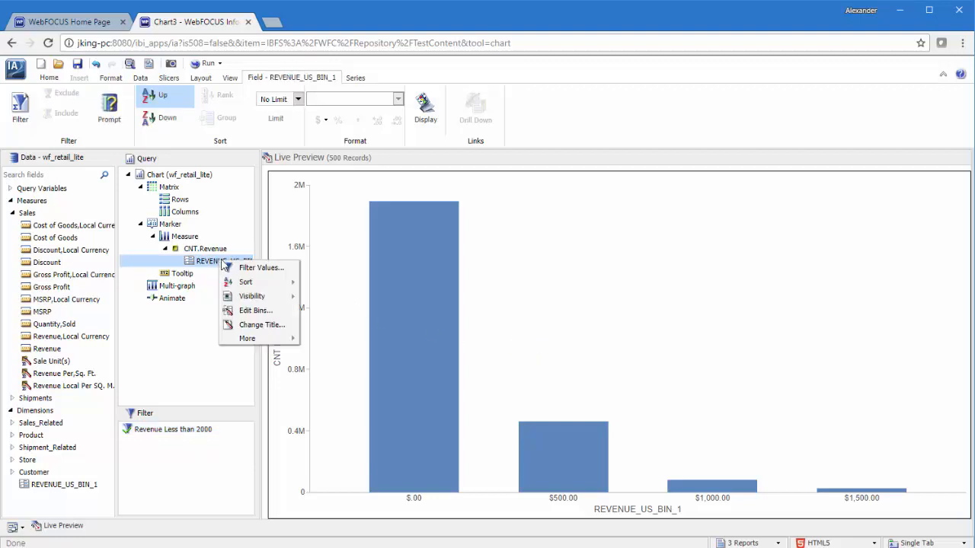
{"action": "left_click", "coordinate": [263, 312]}
{"action": "key", "text": "Tab"}
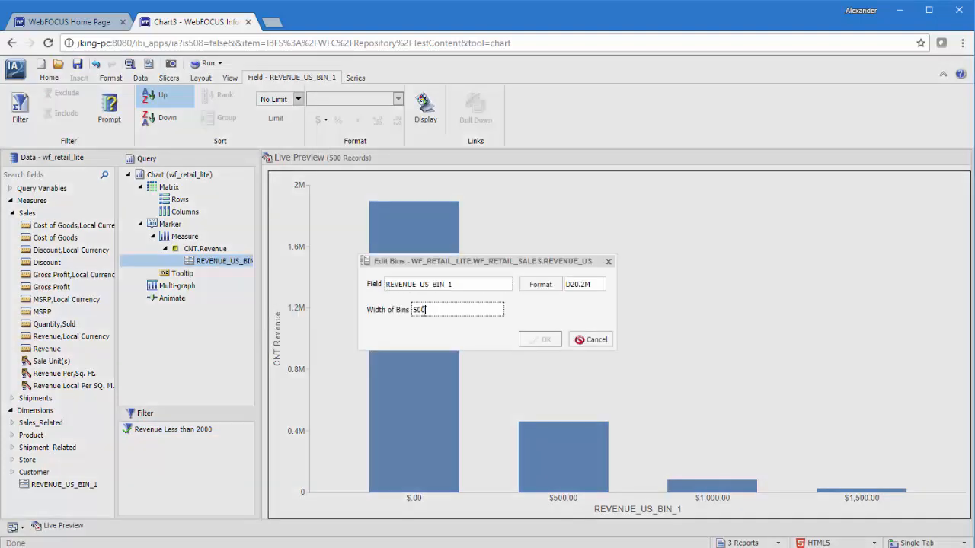
{"action": "type", "text": "250"}
{"action": "left_click", "coordinate": [535, 341]}
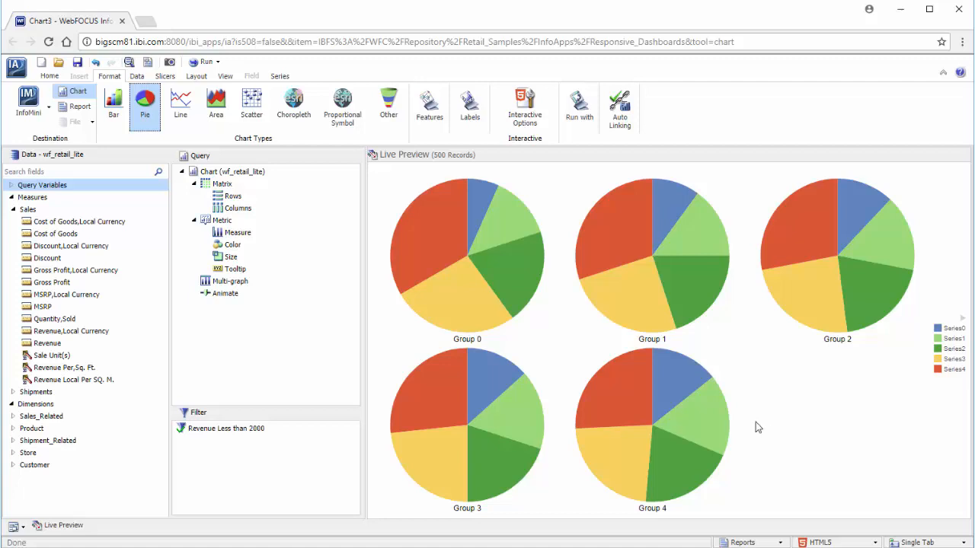
Create bins from the Revenue measure for the pie chart with a bin width of 250
{"action": "right_click", "coordinate": [69, 345]}
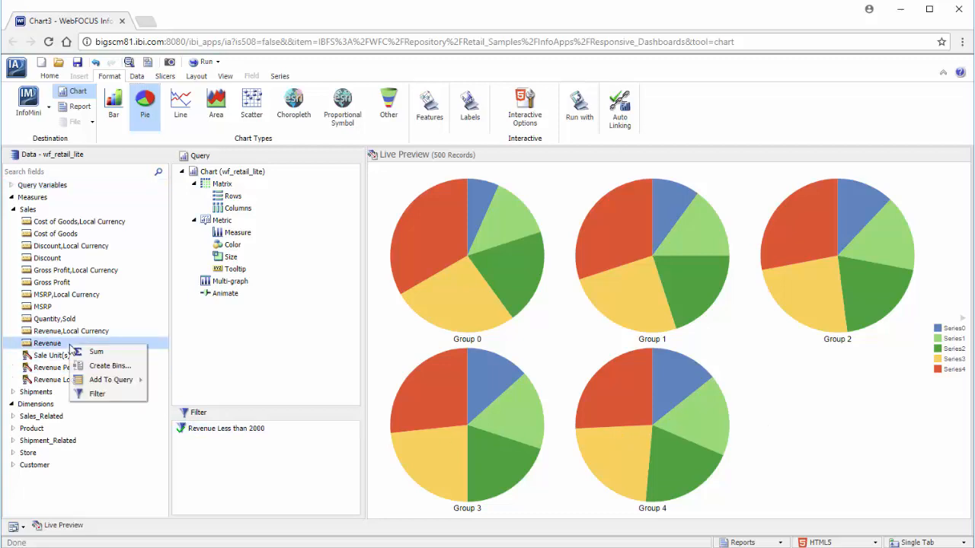
{"action": "left_click", "coordinate": [110, 366]}
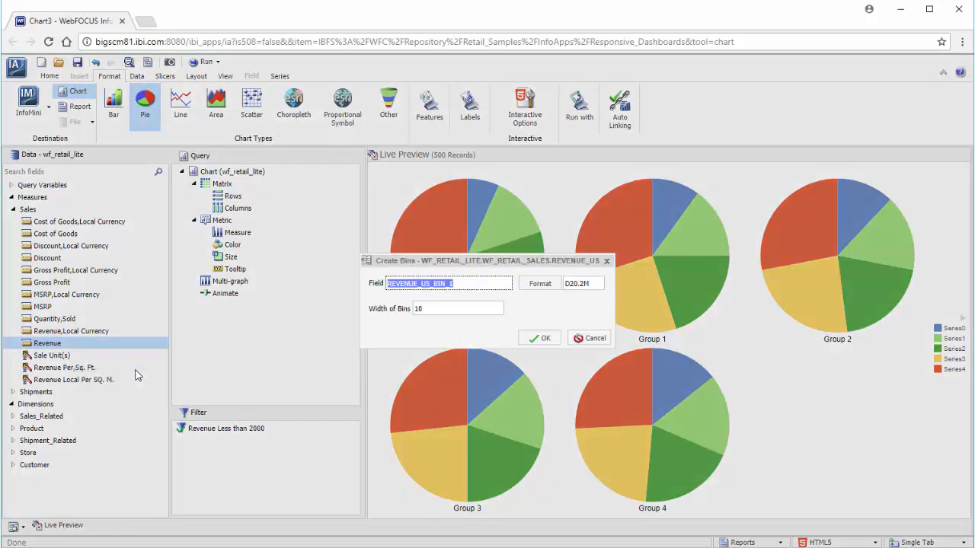
{"action": "double_click", "coordinate": [418, 308]}
{"action": "type", "text": "250"}
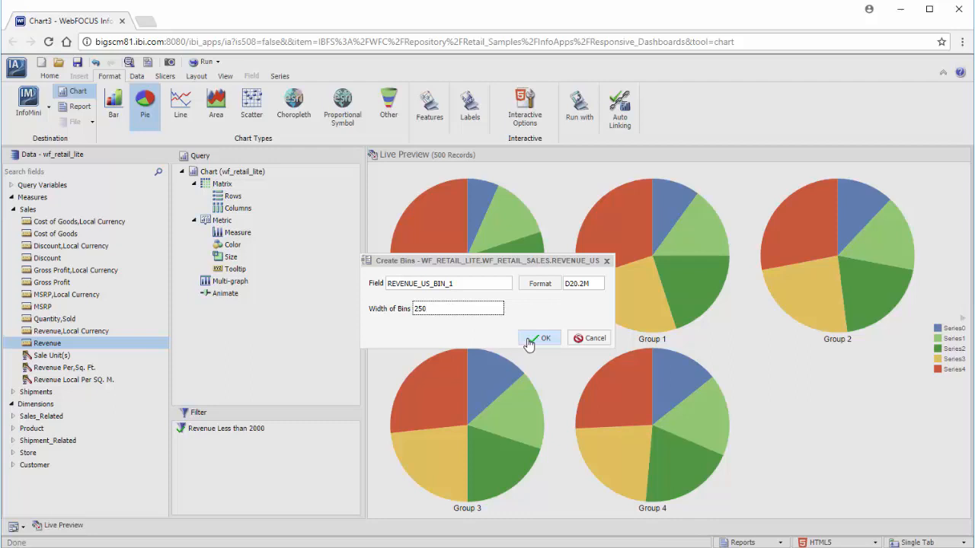
{"action": "left_click", "coordinate": [537, 338]}
Color the pie chart by REVENUE_US_BIN_1 and add Sale Unit(s) and Gross Profit as its measures
{"action": "left_click_drag", "start_coordinate": [84, 478], "coordinate": [242, 252]}
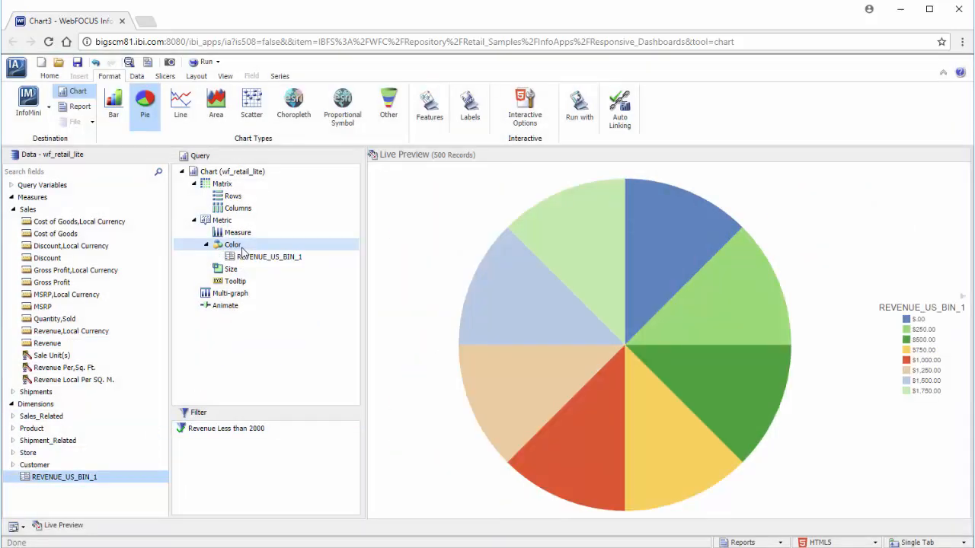
{"action": "left_click_drag", "start_coordinate": [50, 355], "coordinate": [256, 233]}
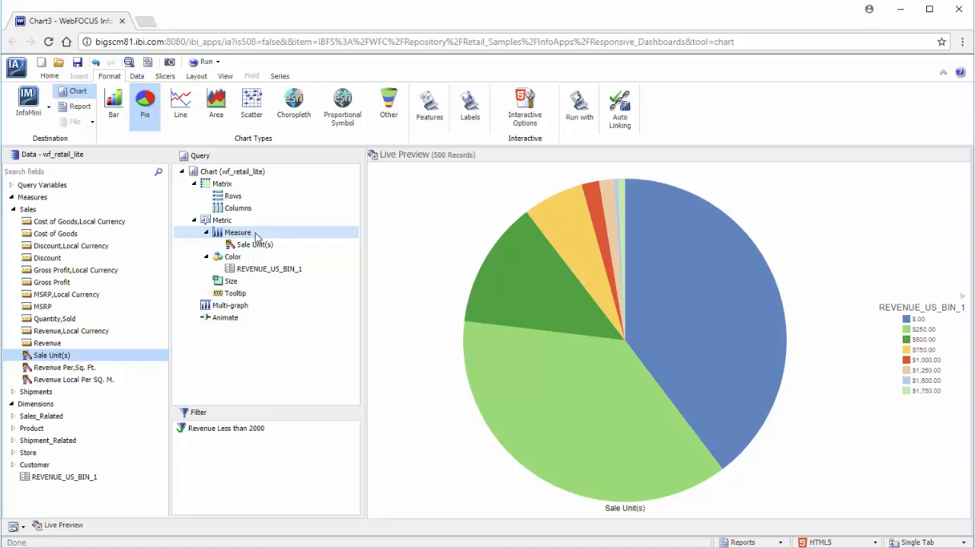
{"action": "left_click_drag", "start_coordinate": [76, 283], "coordinate": [245, 256]}
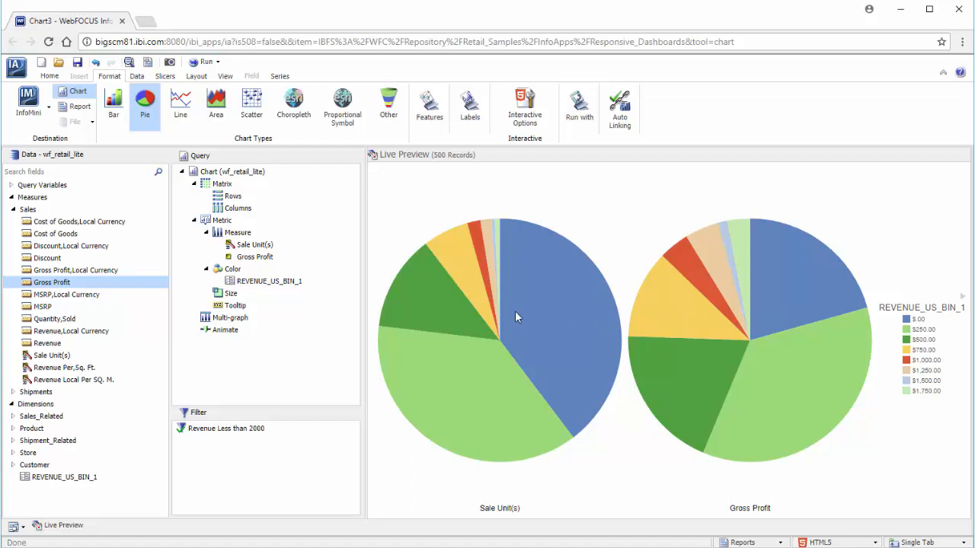
Convert the two-measure pie chart into a tabular report
{"action": "left_click", "coordinate": [84, 111]}
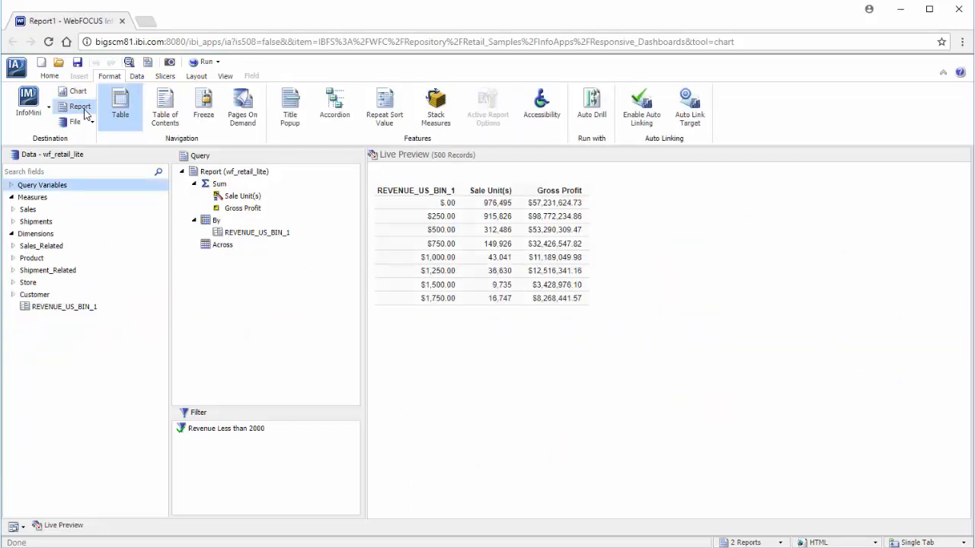